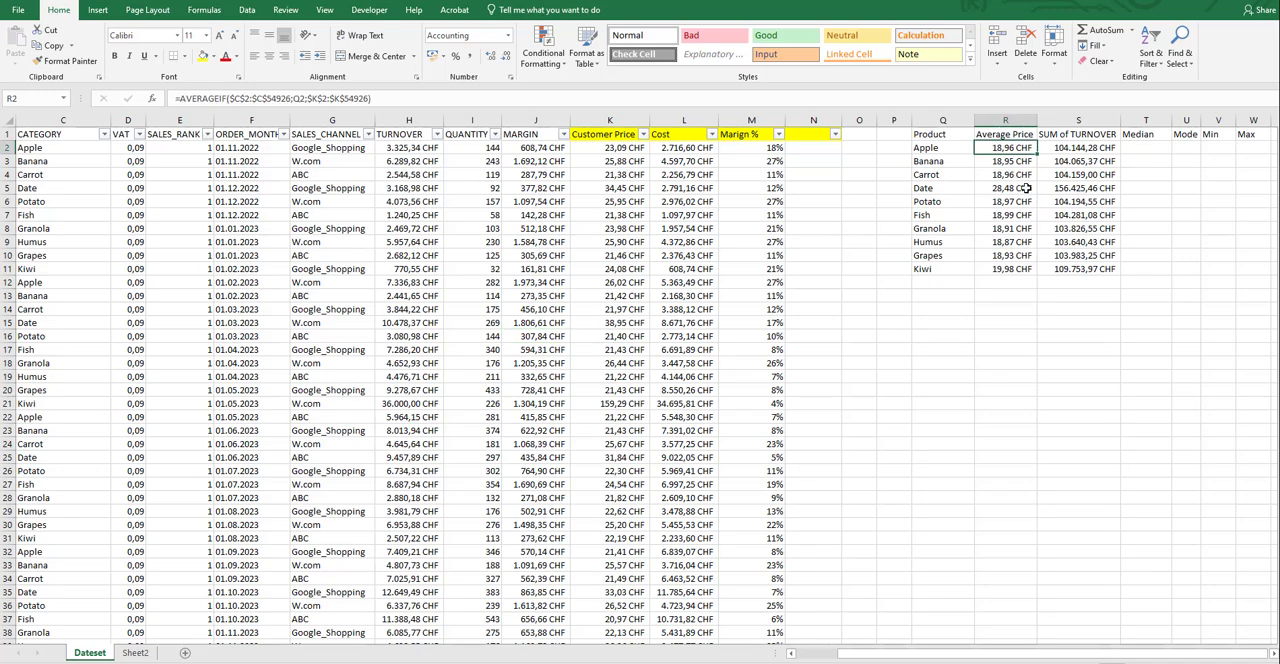
Review the Average Price and SUM of TURNOVER formulas for Apple in R2 and S2.
{"action": "left_click", "coordinate": [1086, 148]}
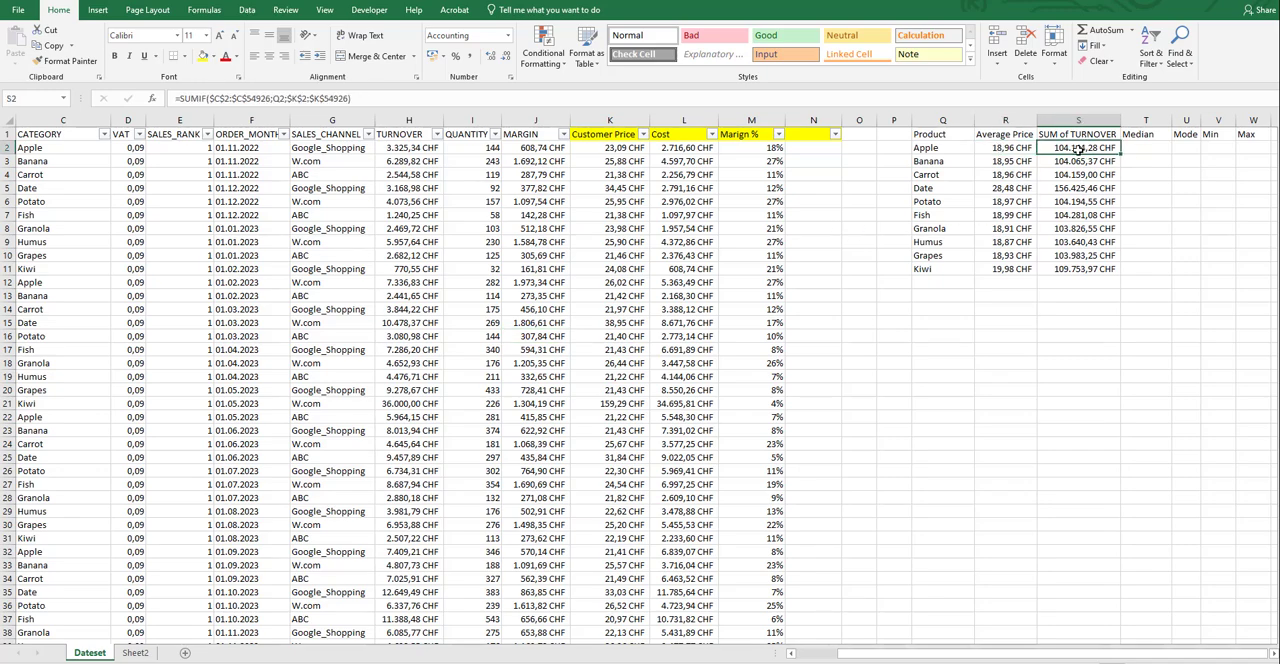
{"action": "left_click", "coordinate": [1020, 148]}
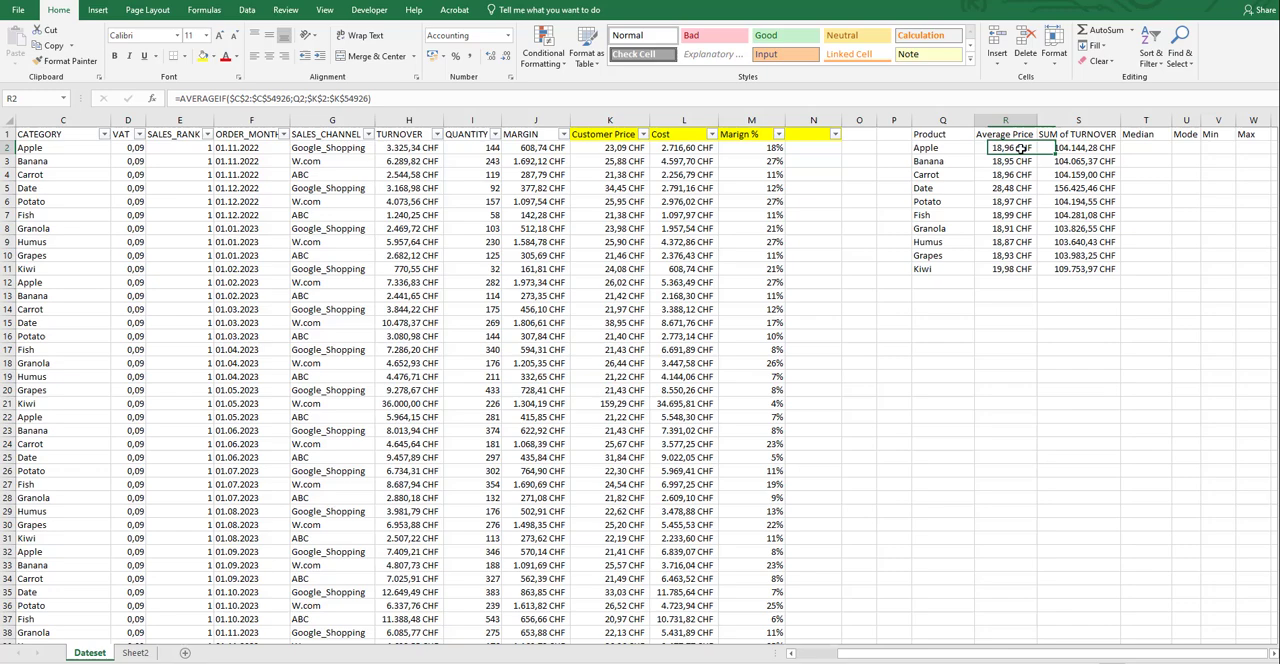
{"action": "left_click", "coordinate": [1083, 147]}
{"action": "left_click", "coordinate": [1022, 148]}
{"action": "left_click", "coordinate": [1145, 147]}
{"action": "type", "text": "=MEDIAN"}
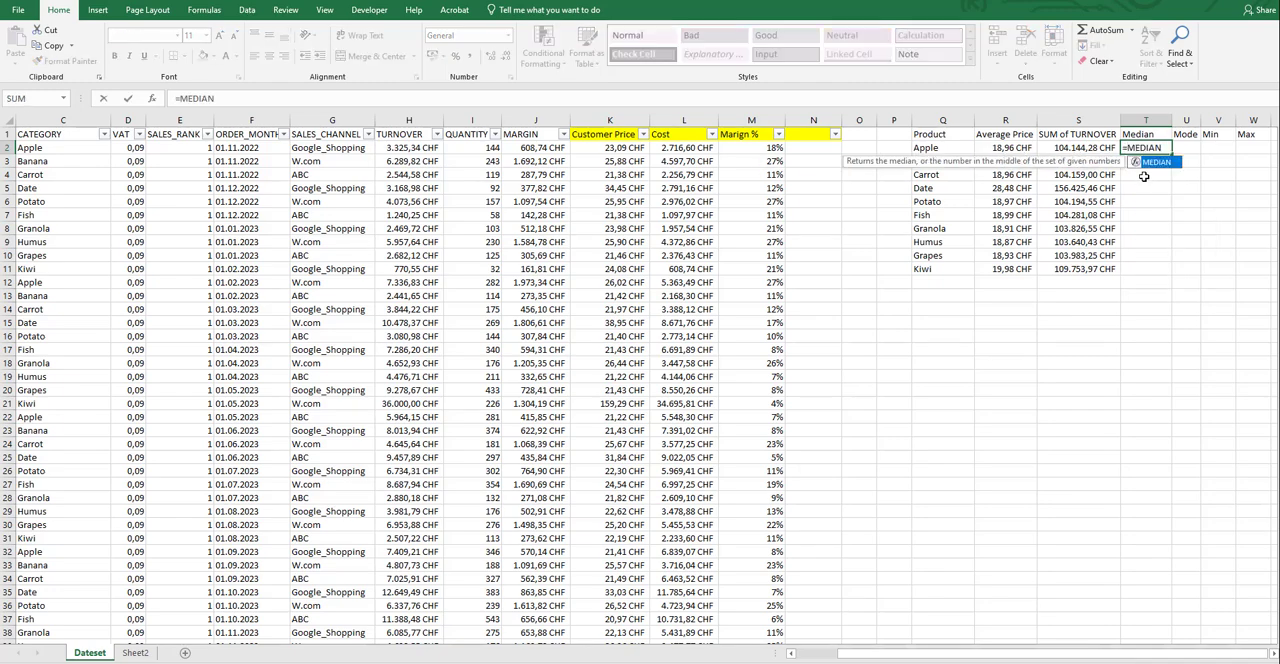
{"action": "key", "text": "BackSpace"}
{"action": "key", "text": "BackSpace"}
{"action": "key", "text": "BackSpace"}
{"action": "key", "text": "BackSpace"}
{"action": "key", "text": "BackSpace"}
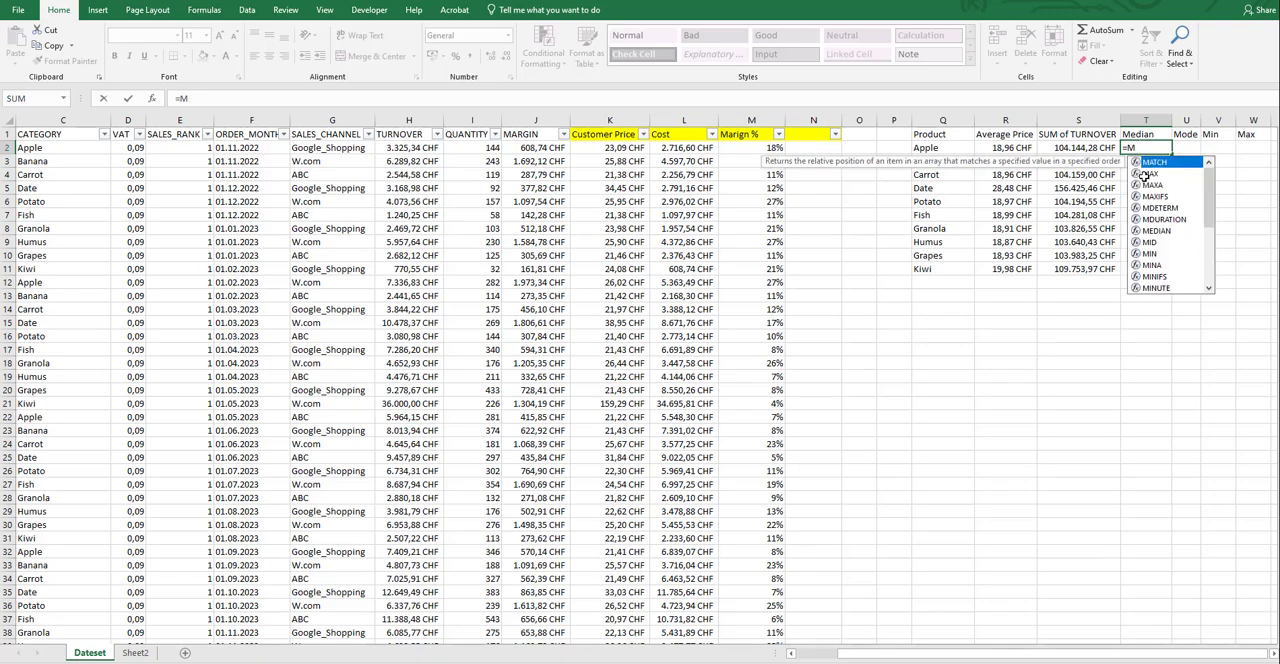
{"action": "key", "text": "Left"}
{"action": "type", "text": "IF"}
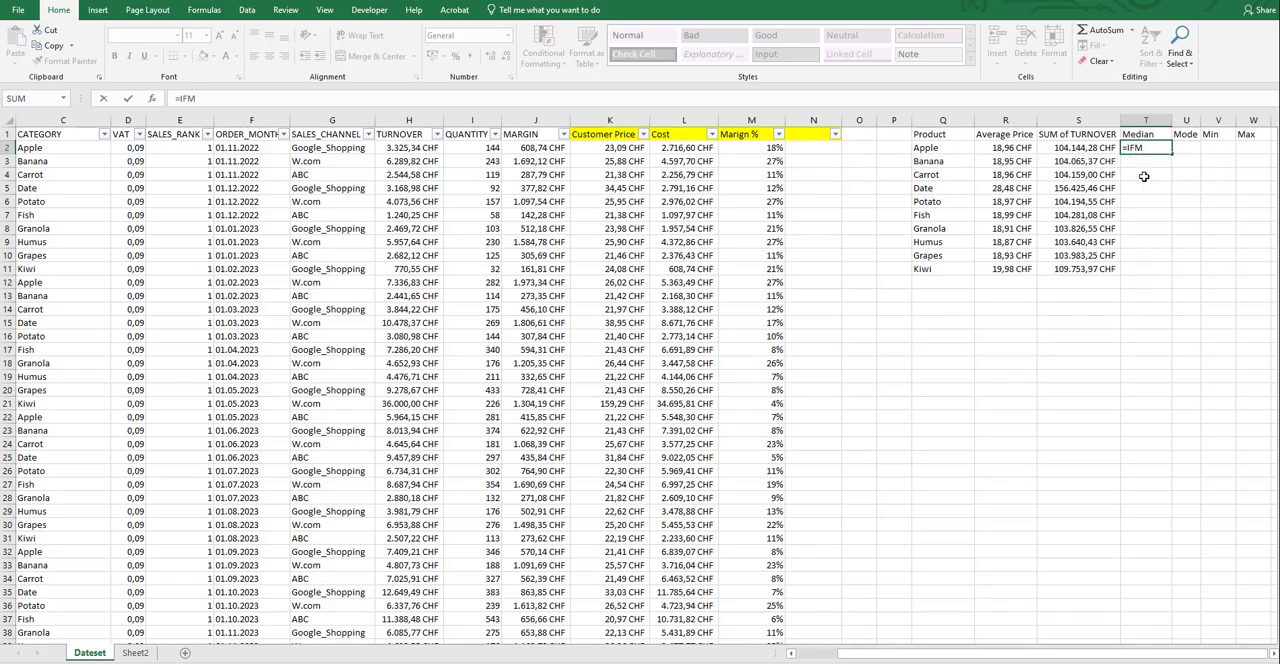
{"action": "key", "text": "Escape"}
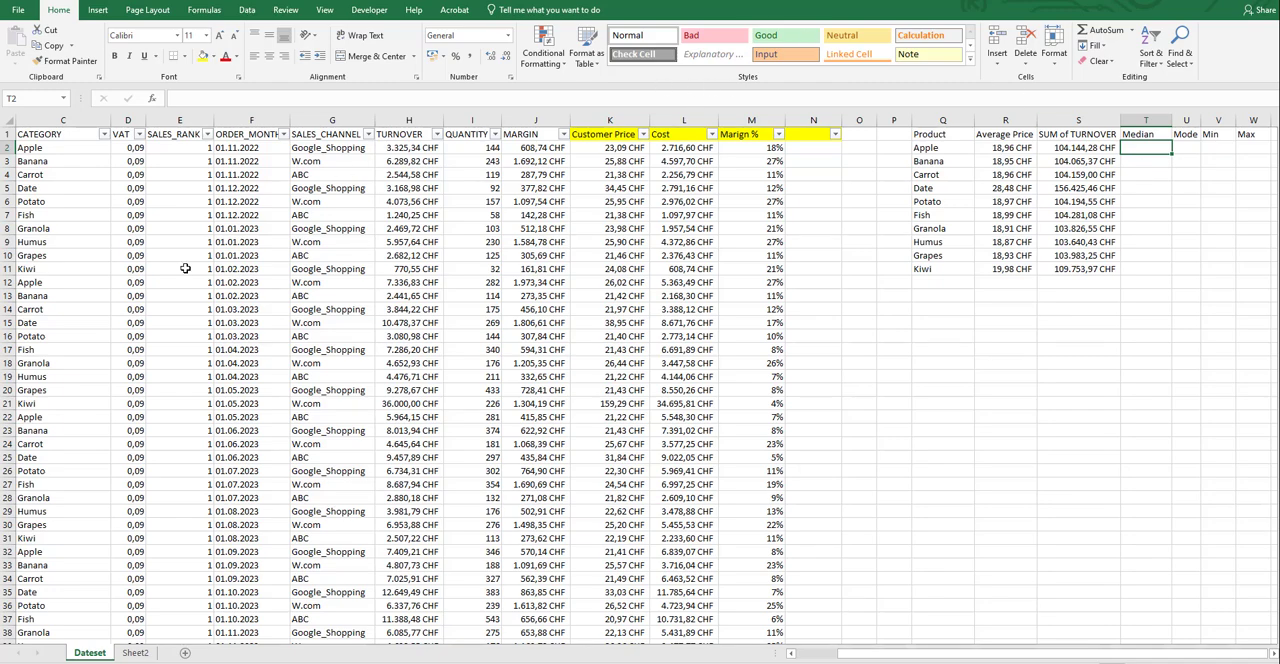
{"action": "left_click", "coordinate": [76, 149]}
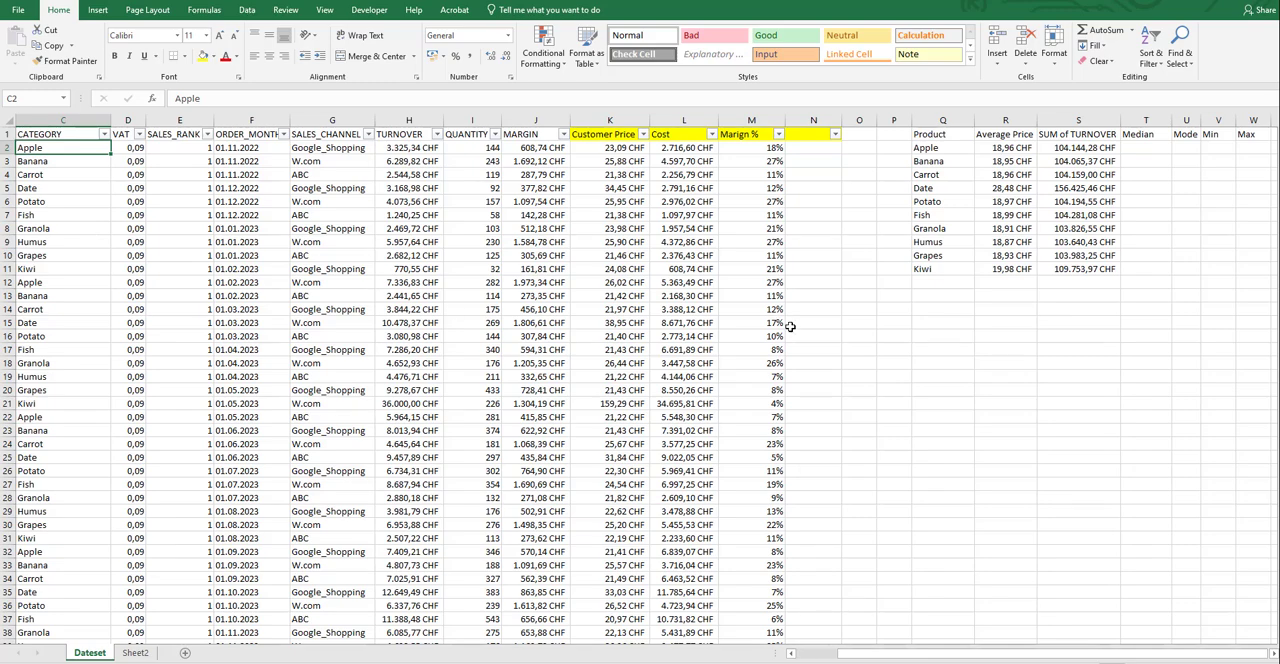
Enter the array formula =MEDIAN(IF(C:C=Q2;K:K)) in T2 for Apple's median price and apply the comma number style.
{"action": "double_click", "coordinate": [1146, 147]}
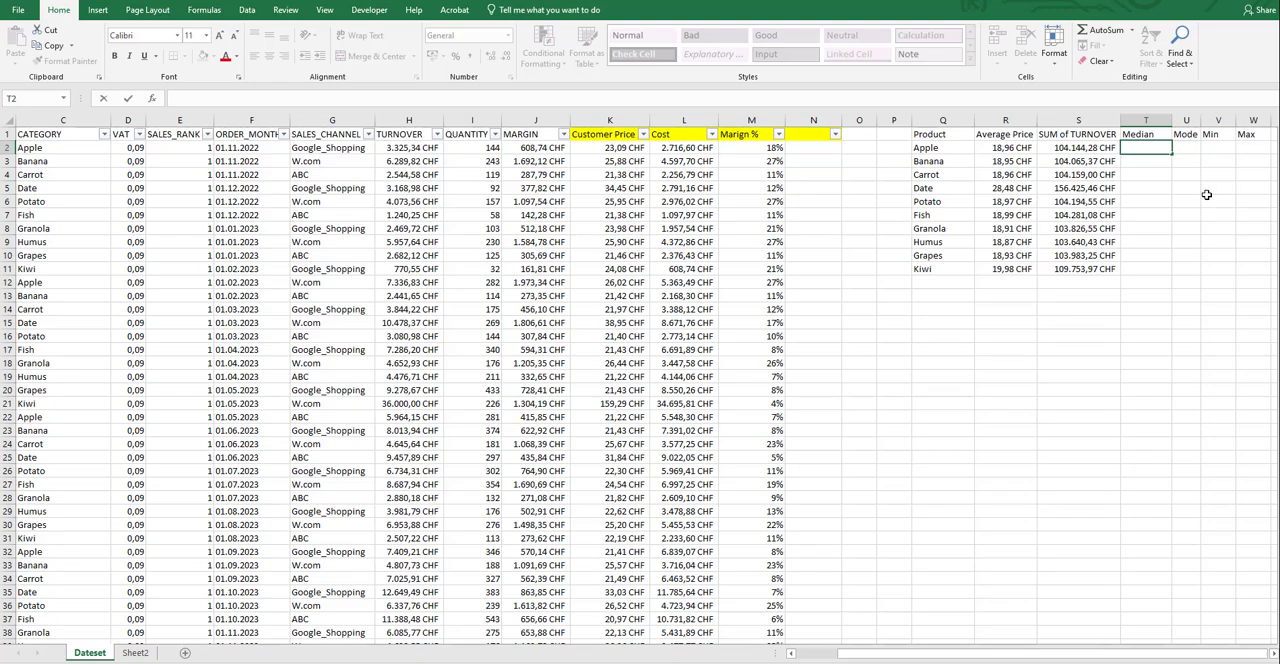
{"action": "type", "text": "=MEDIAN("}
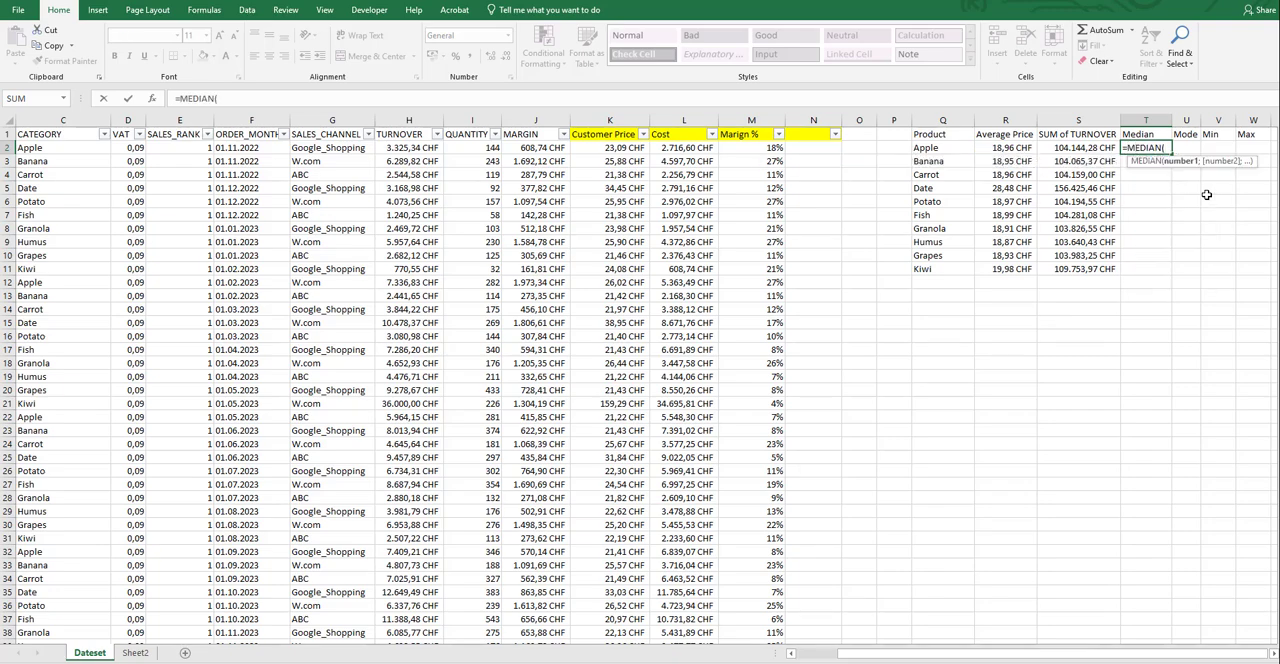
{"action": "type", "text": "IF("}
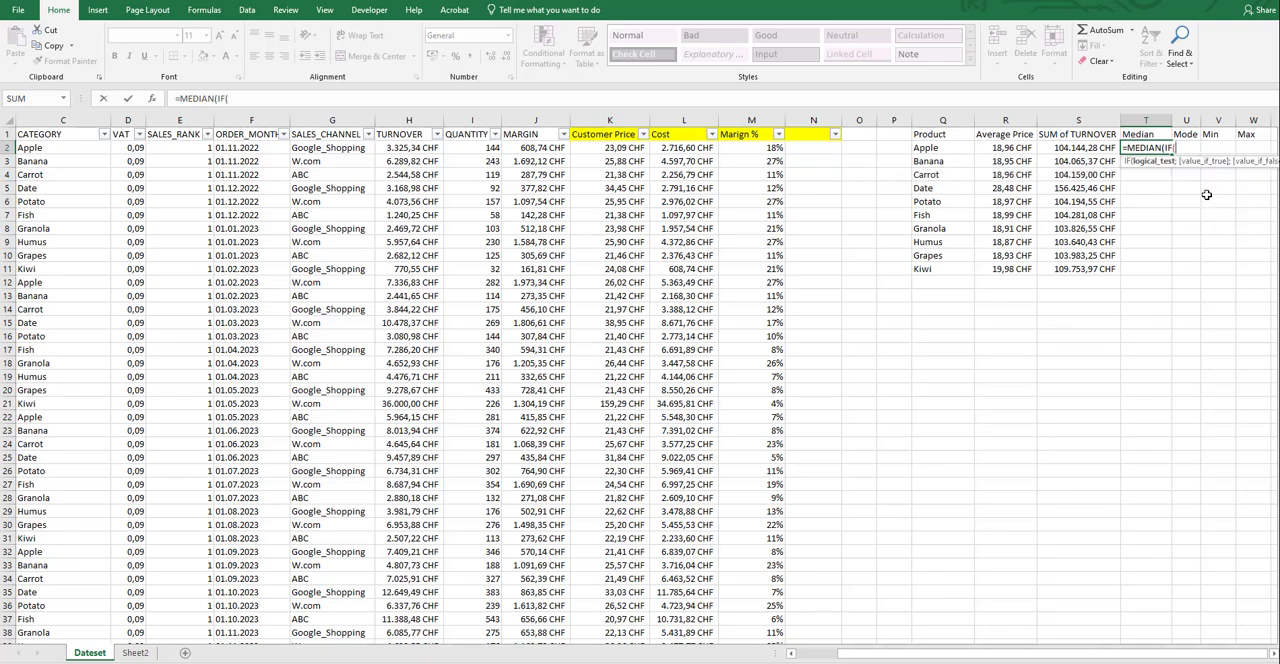
{"action": "type", "text": "C:C;"}
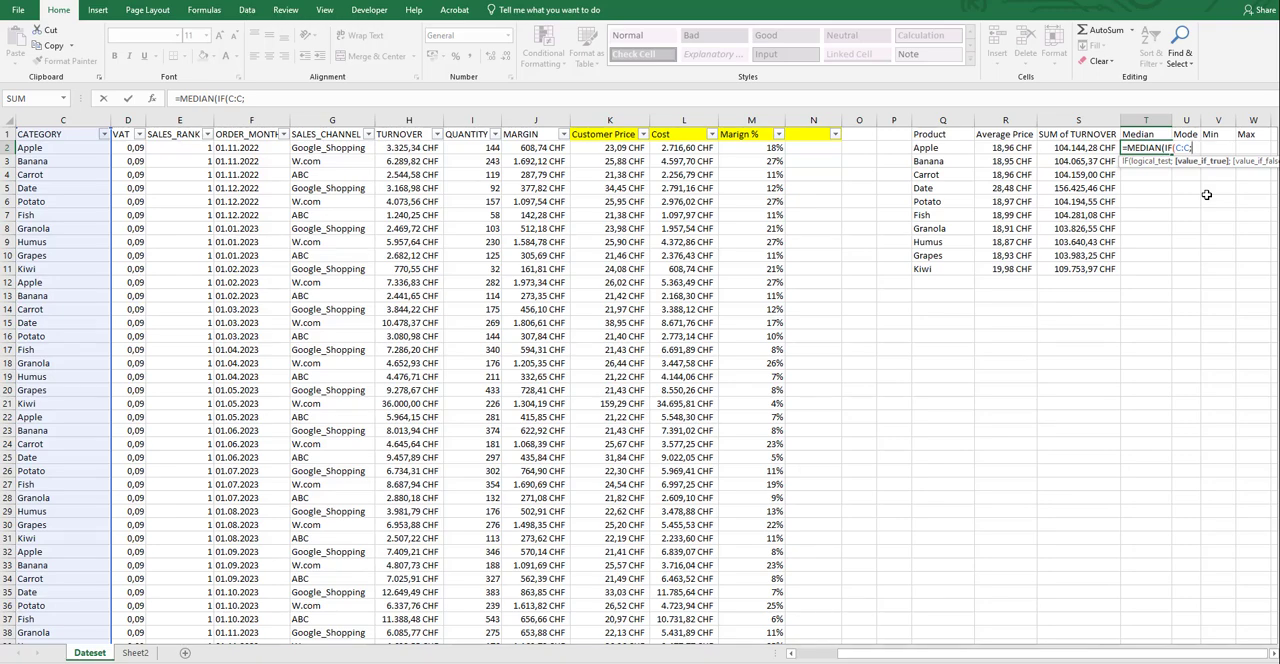
{"action": "key", "text": "BackSpace"}
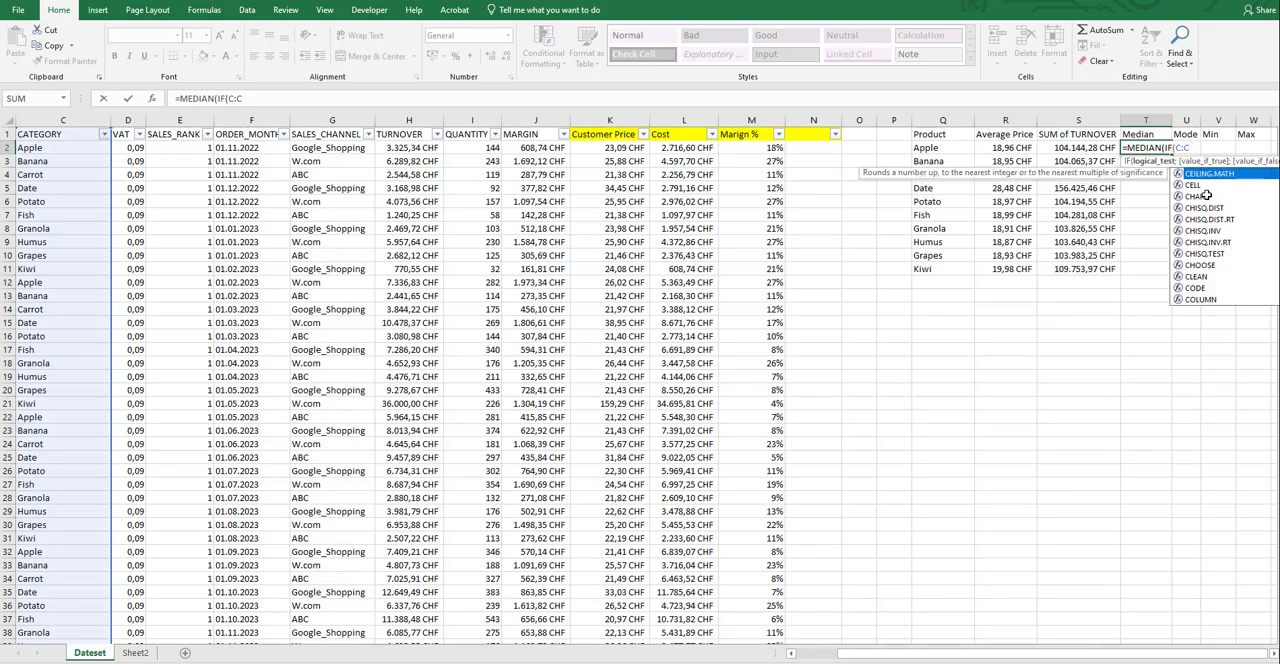
{"action": "type", "text": "="}
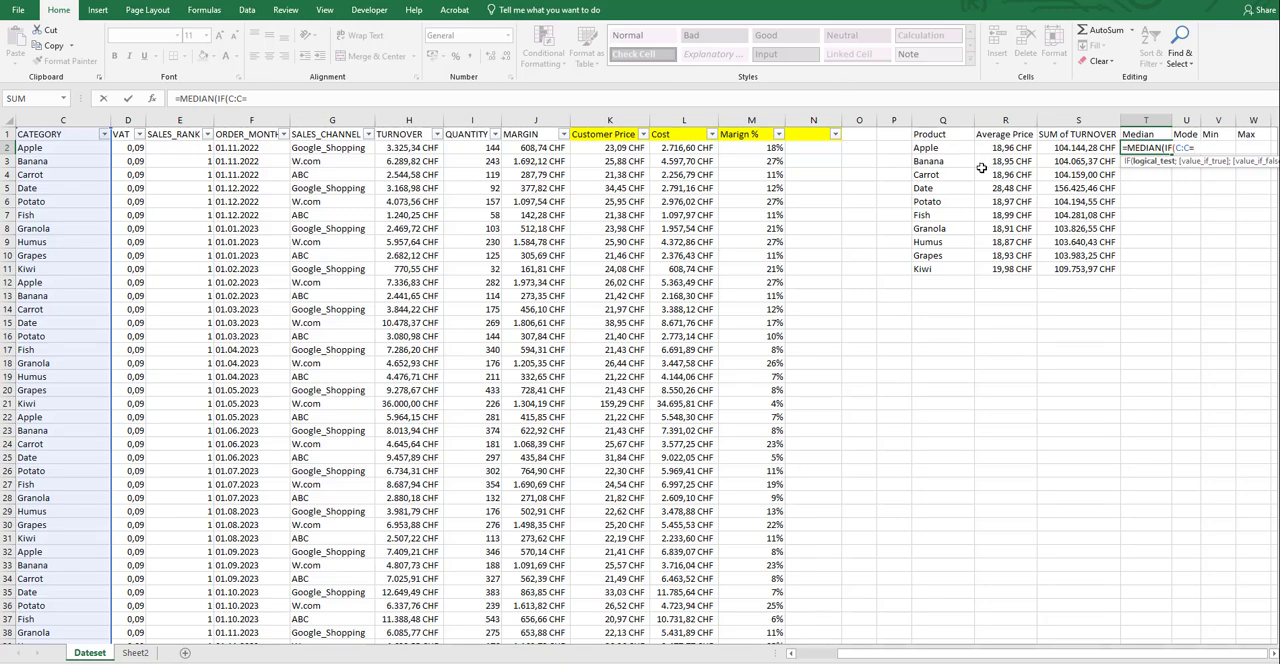
{"action": "key", "text": "Left"}
{"action": "key", "text": "Left"}
{"action": "key", "text": "Left"}
{"action": "type", "text": ";"}
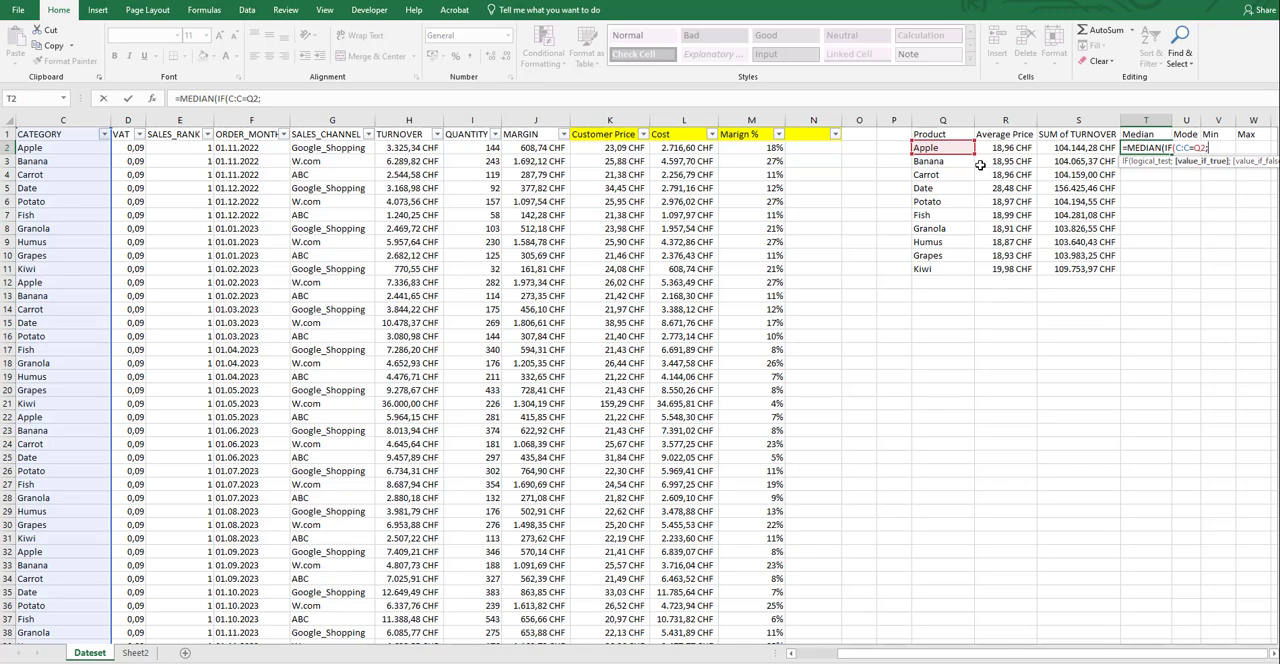
{"action": "type", "text": "K:K"}
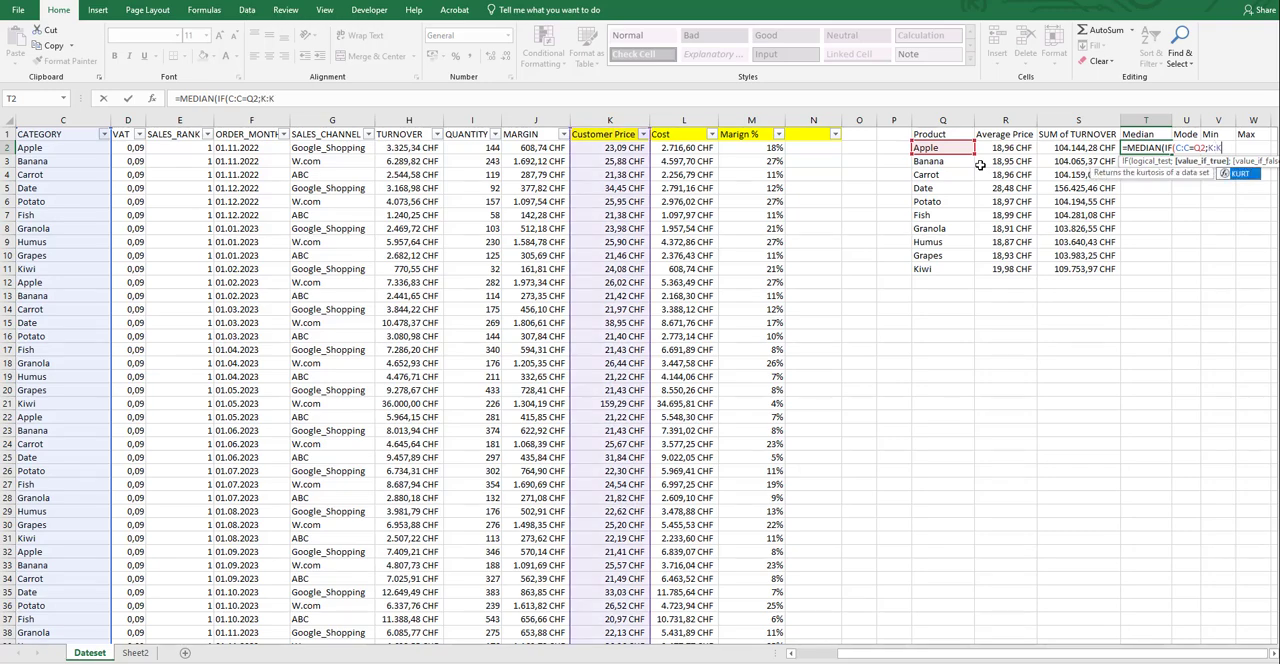
{"action": "type", "text": "))"}
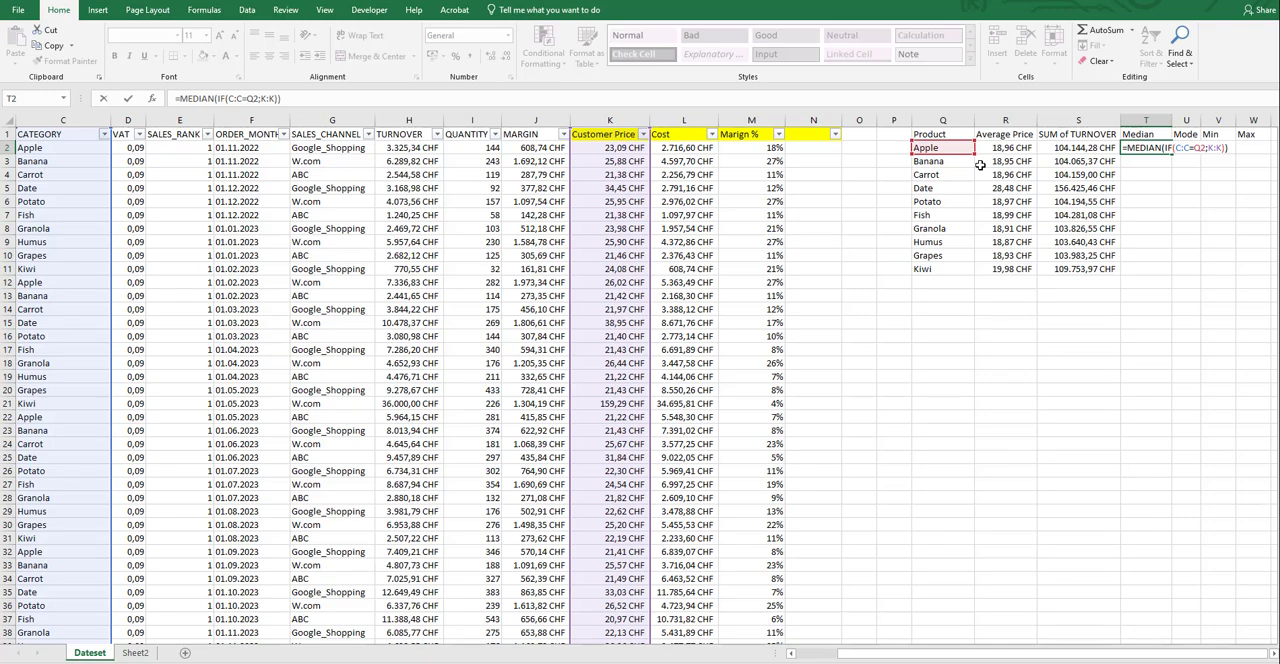
{"action": "key", "text": "ctrl+shift+Return"}
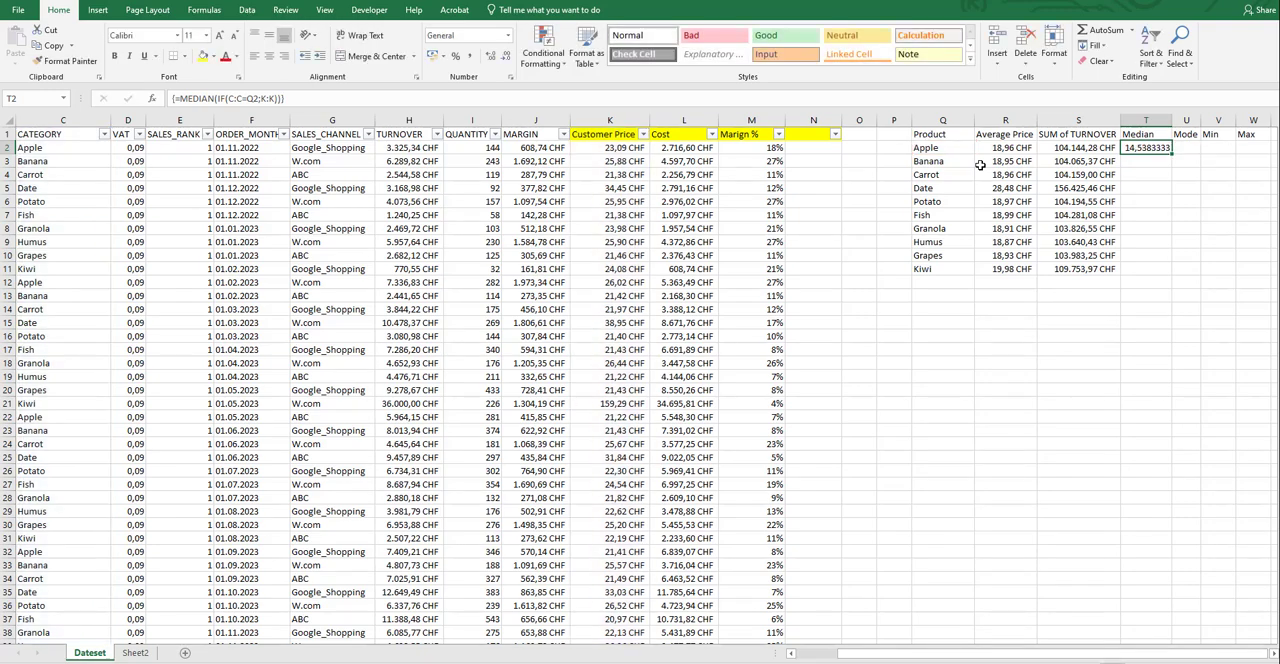
{"action": "left_click", "coordinate": [476, 60]}
Calculate the unconditional median of the Customer Price column in T3 with =MEDIAN(K2:K54926).
{"action": "left_click", "coordinate": [1146, 161]}
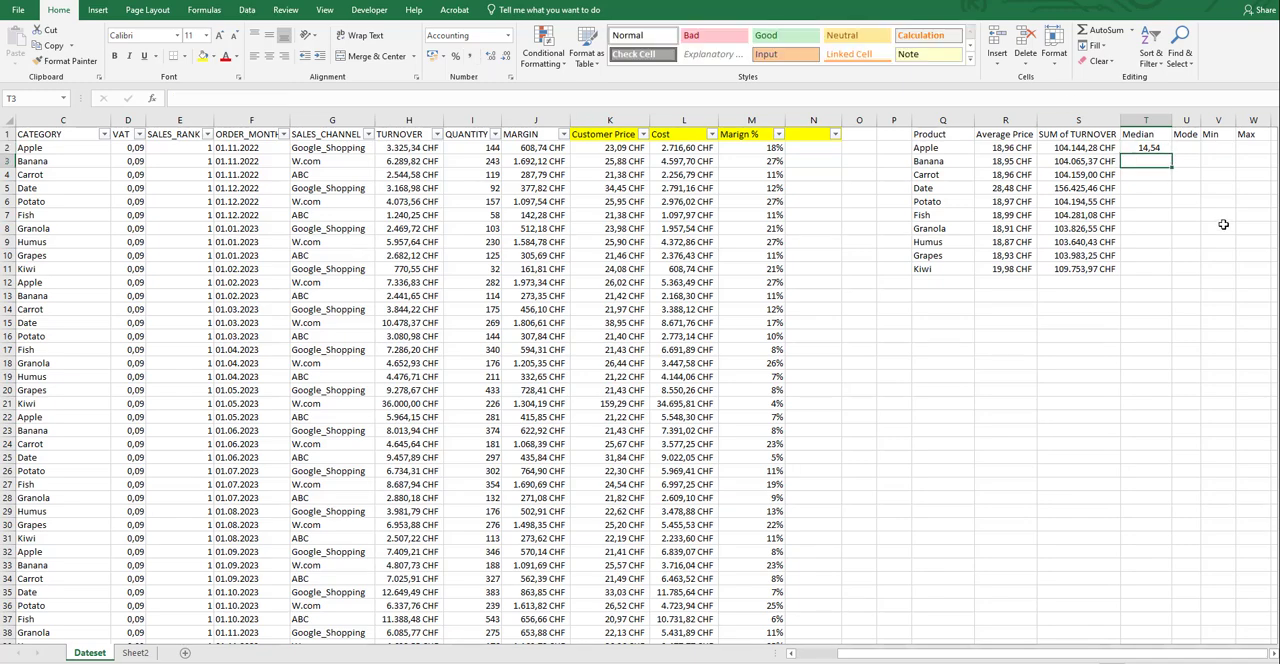
{"action": "type", "text": "=M"}
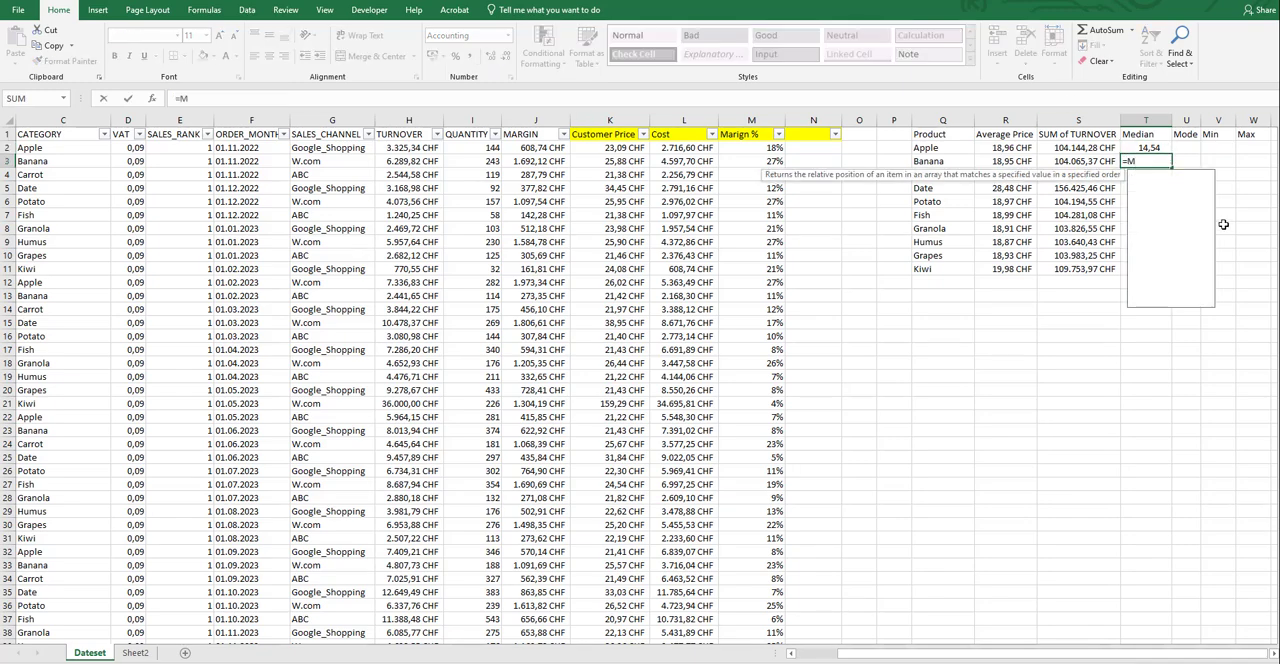
{"action": "type", "text": "EDIAN("}
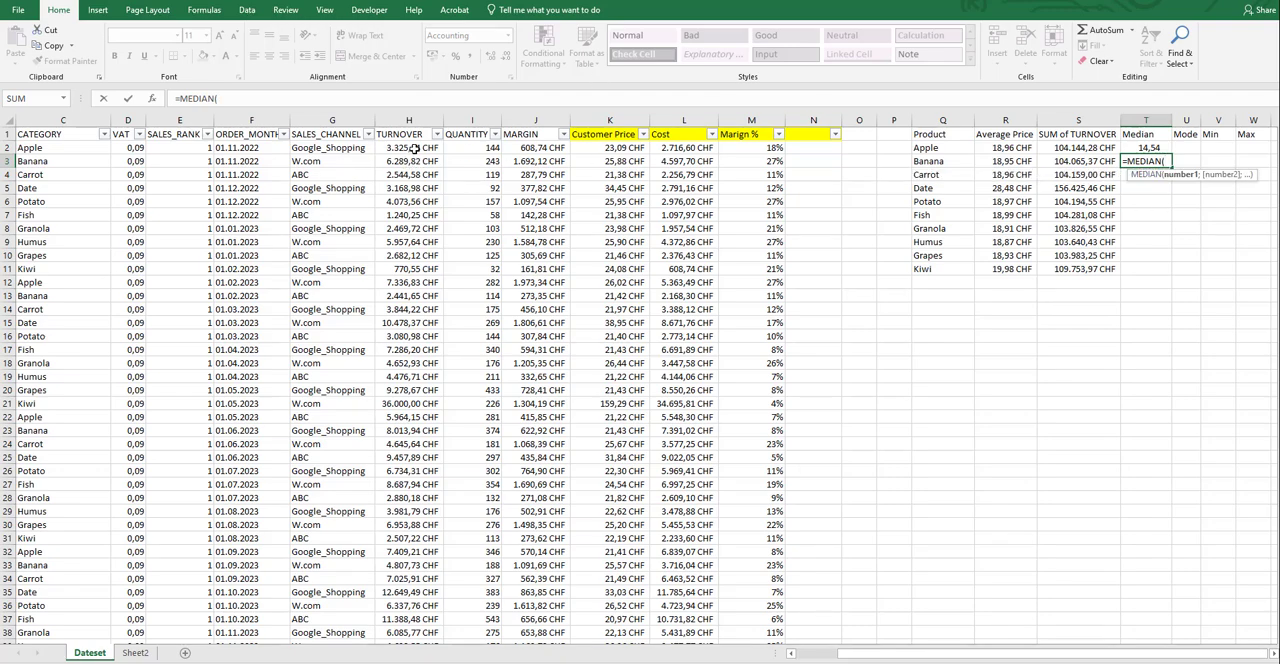
{"action": "left_click", "coordinate": [634, 149]}
{"action": "key", "text": "ctrl+shift+Down"}
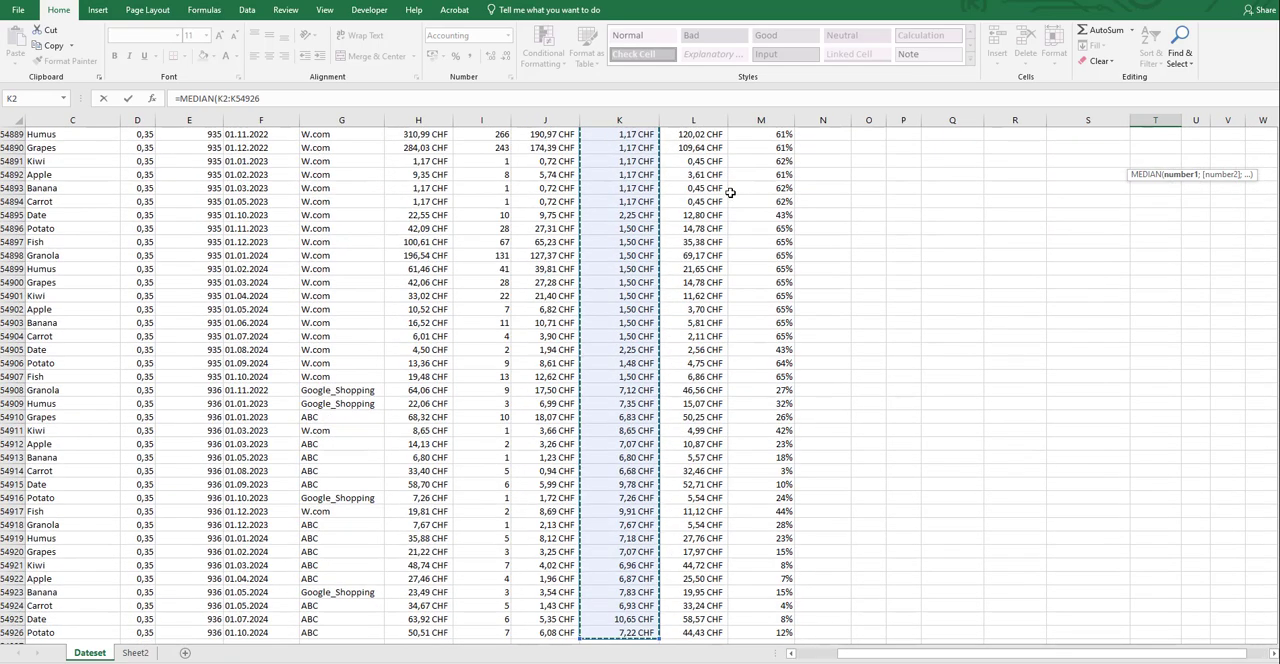
{"action": "key", "text": "Return"}
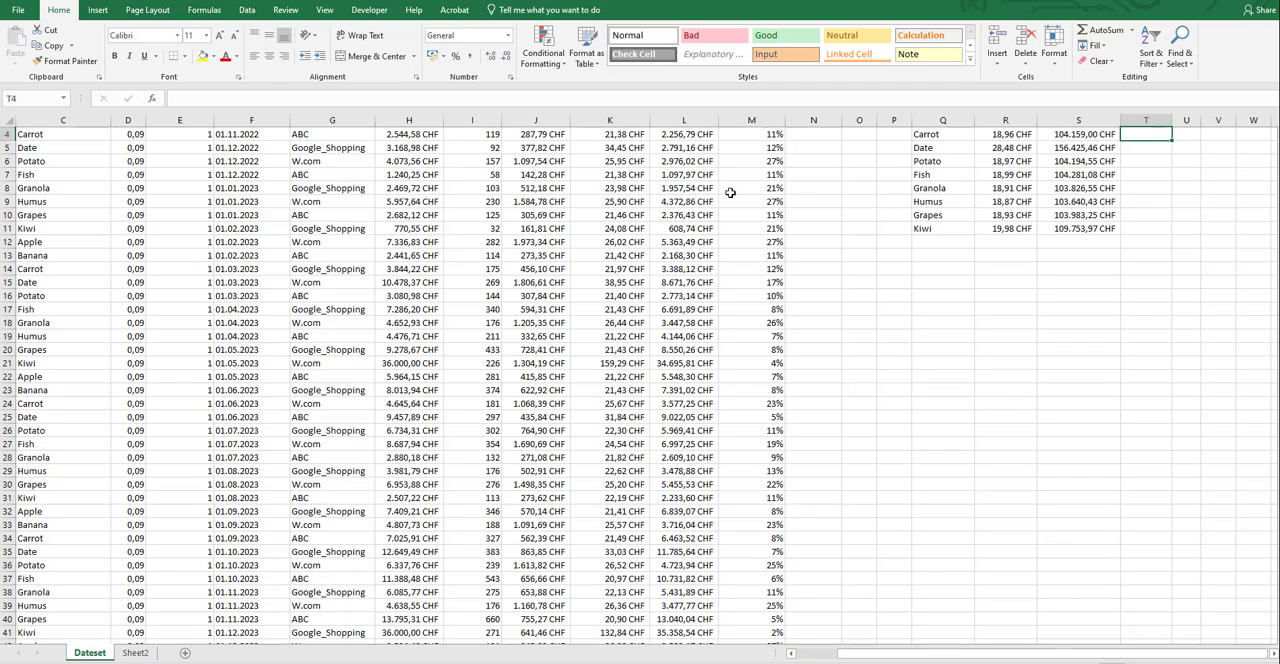
{"action": "scroll", "coordinate": [1114, 277], "scroll_direction": "up", "scroll_amount": 1}
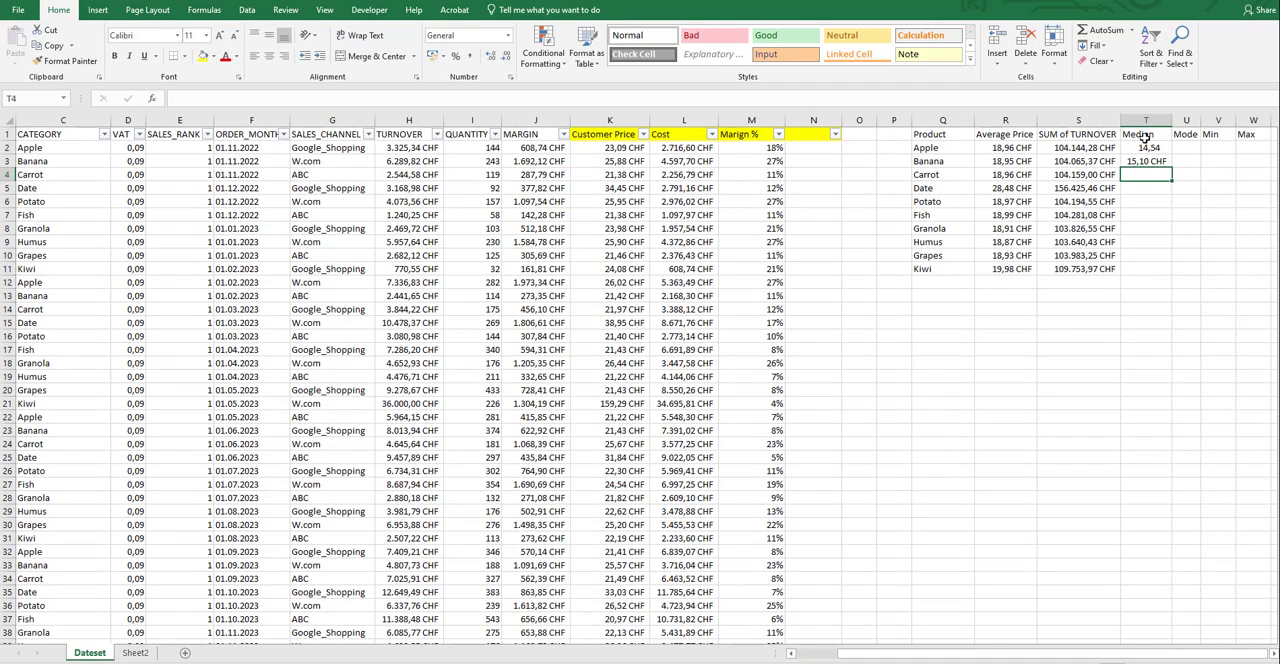
Compare the plain median in T3 with the conditional one in T2 and clear T3.
{"action": "left_click", "coordinate": [1162, 162]}
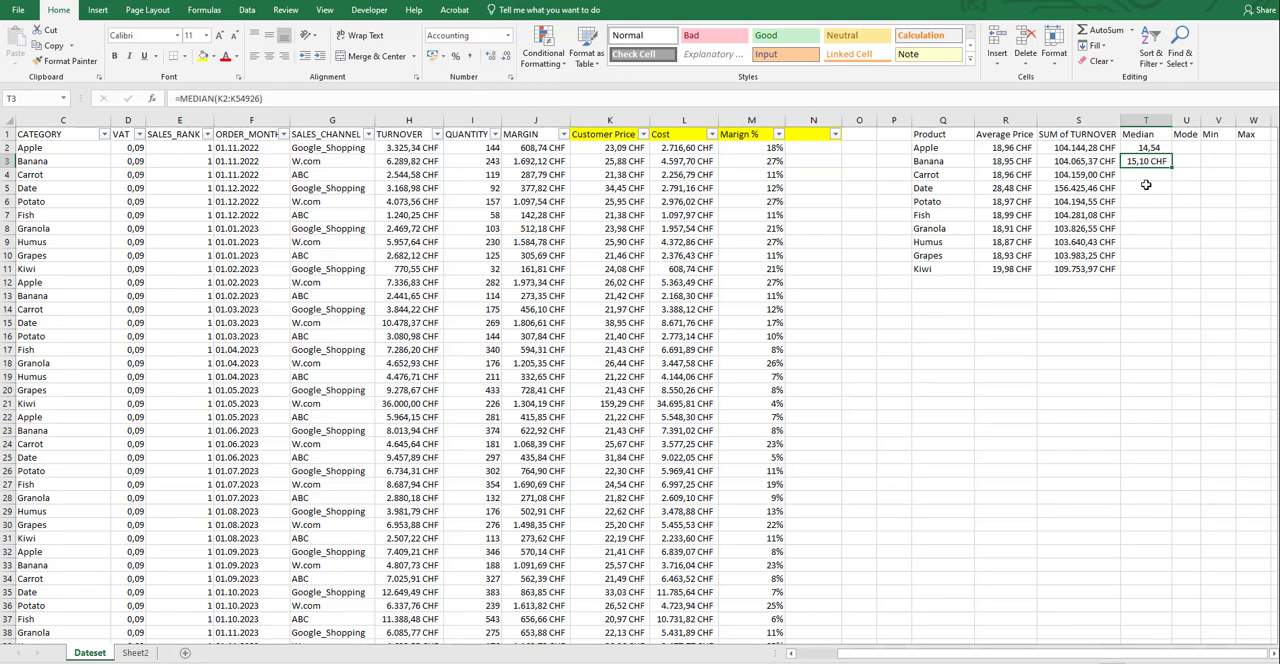
{"action": "left_click", "coordinate": [1150, 149]}
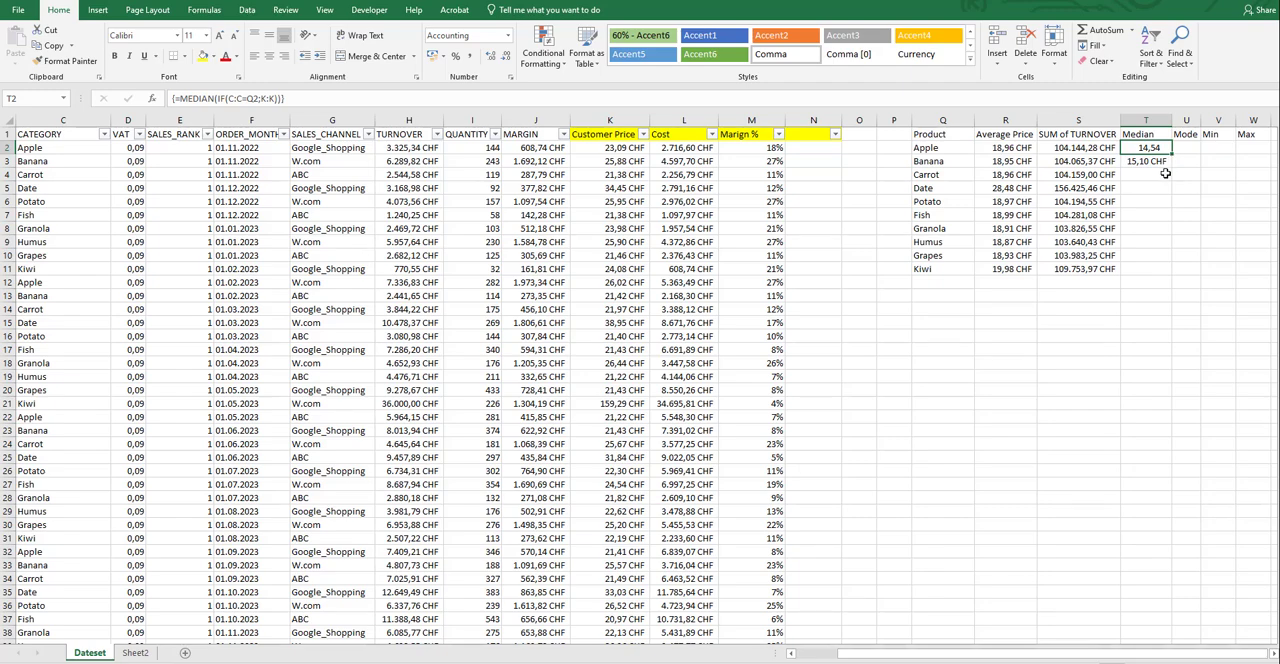
{"action": "key", "text": "Down"}
{"action": "key", "text": "Delete"}
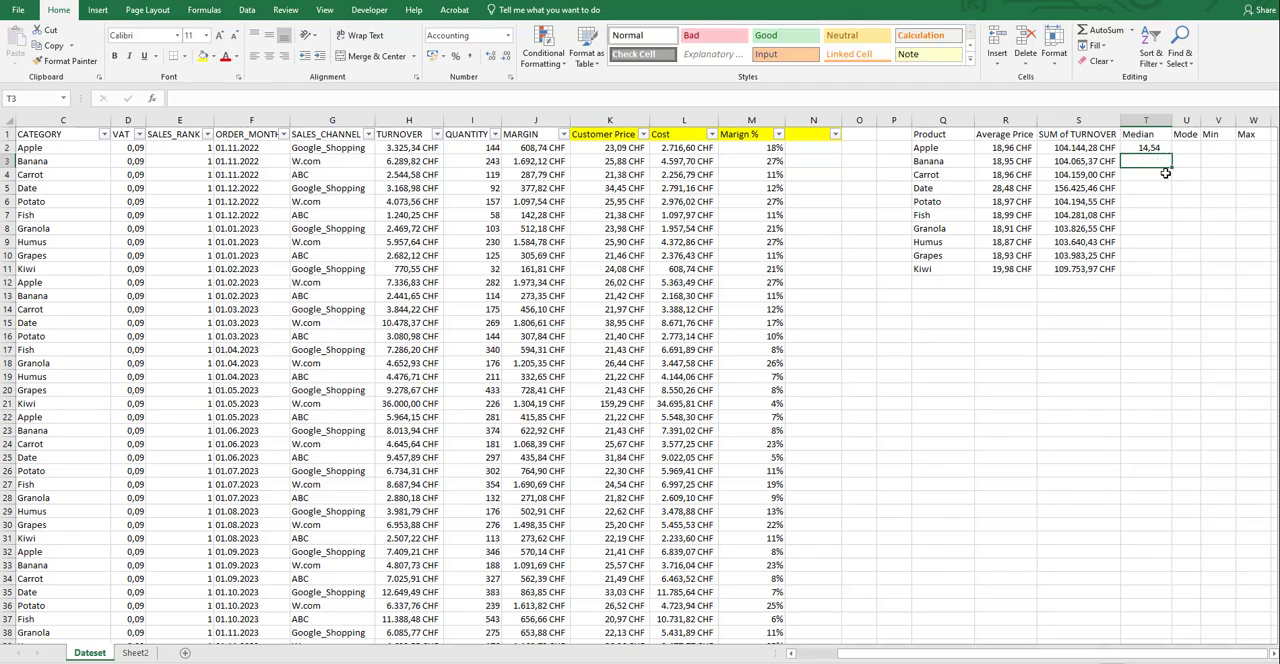
{"action": "key", "text": "Up"}
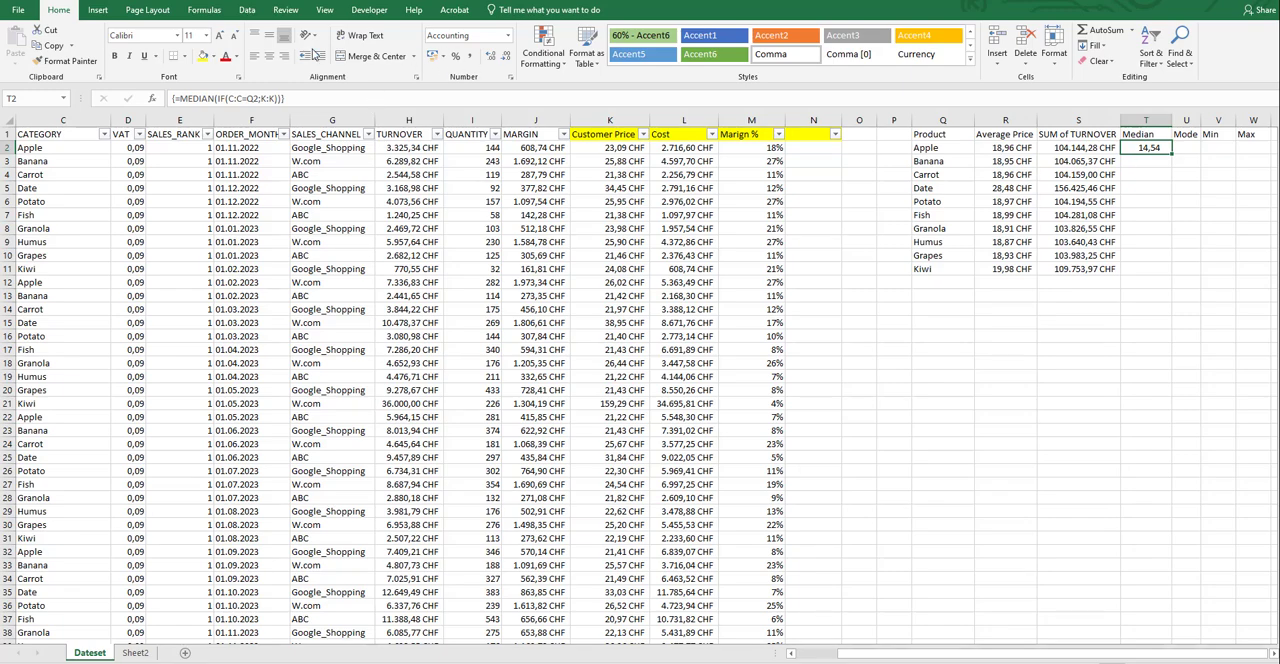
Copy the CHF format from S2 to T2 and fill the median formula down to Kiwi in T11.
{"action": "left_click", "coordinate": [1090, 150]}
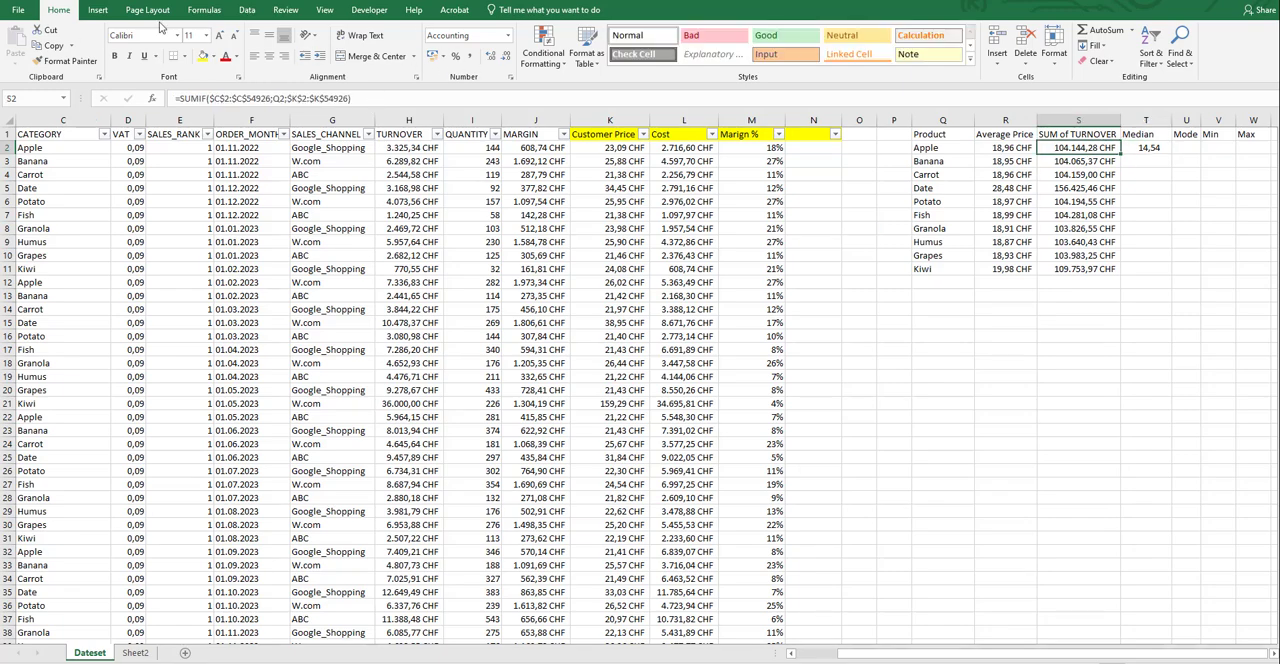
{"action": "left_click", "coordinate": [63, 61]}
{"action": "left_click", "coordinate": [1146, 148]}
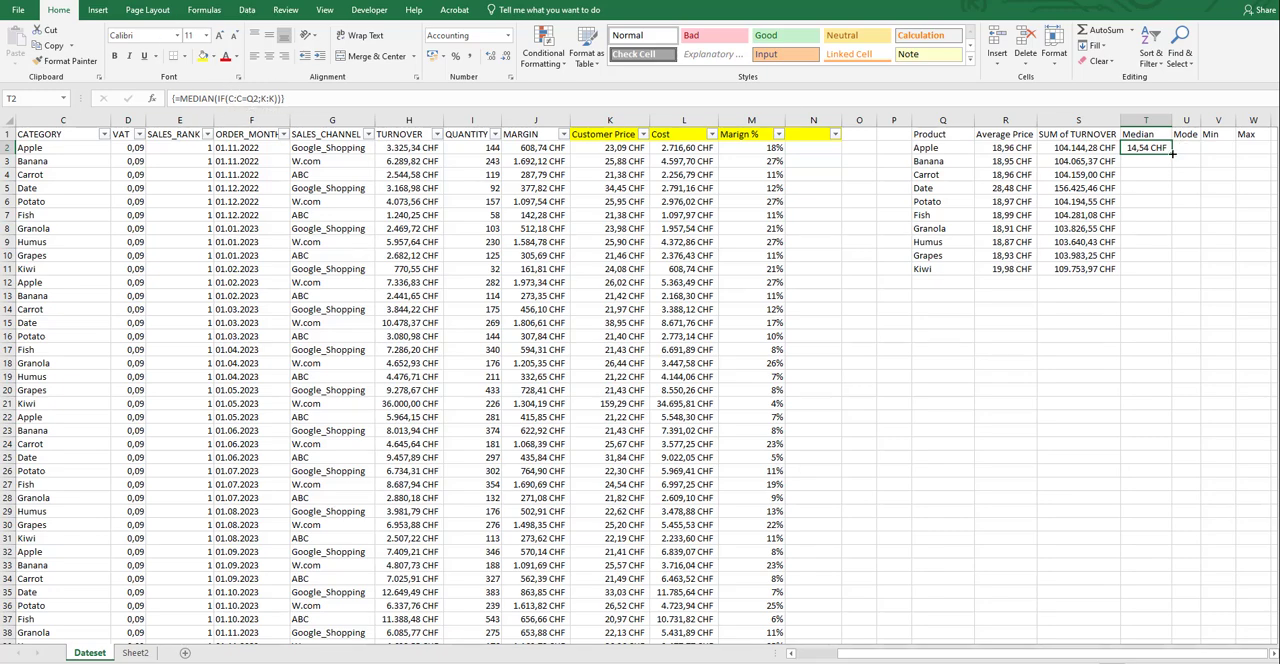
{"action": "left_click_drag", "start_coordinate": [1172, 155], "coordinate": [1166, 272]}
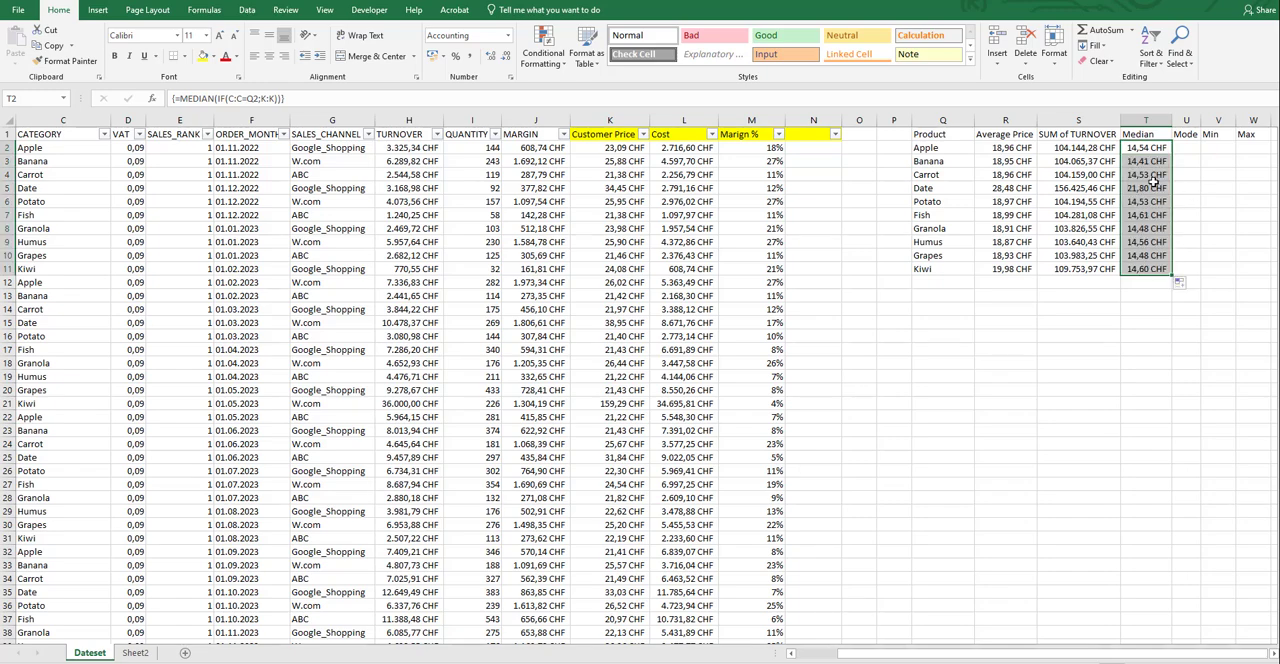
Inspect the Date row's median formula in T5 and Apple's Mode, Min and Max cells.
{"action": "left_click", "coordinate": [1152, 187]}
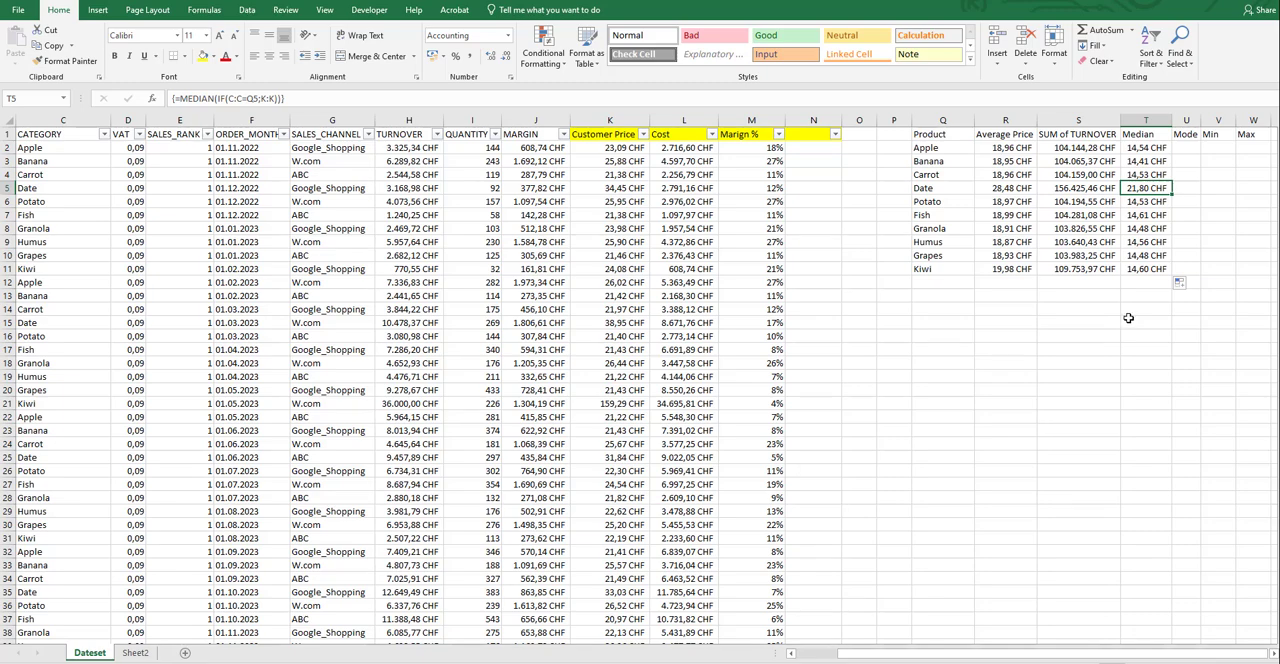
{"action": "left_click", "coordinate": [1186, 150]}
{"action": "left_click", "coordinate": [1230, 149]}
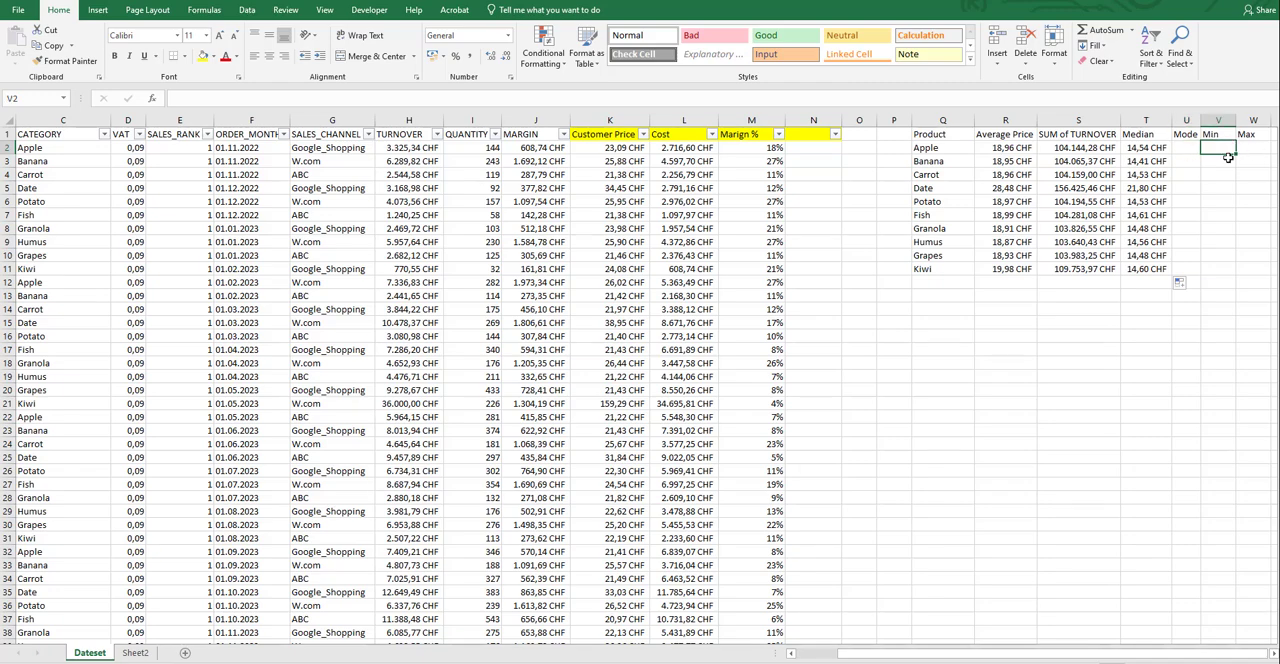
{"action": "left_click", "coordinate": [1251, 150]}
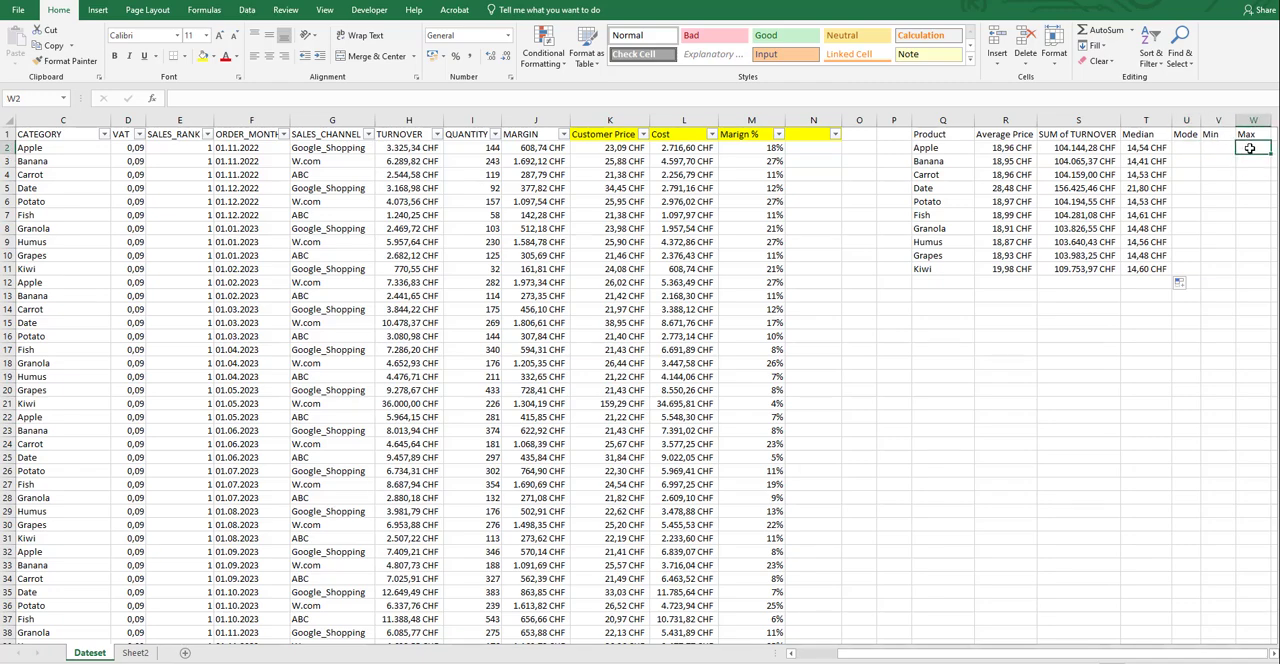